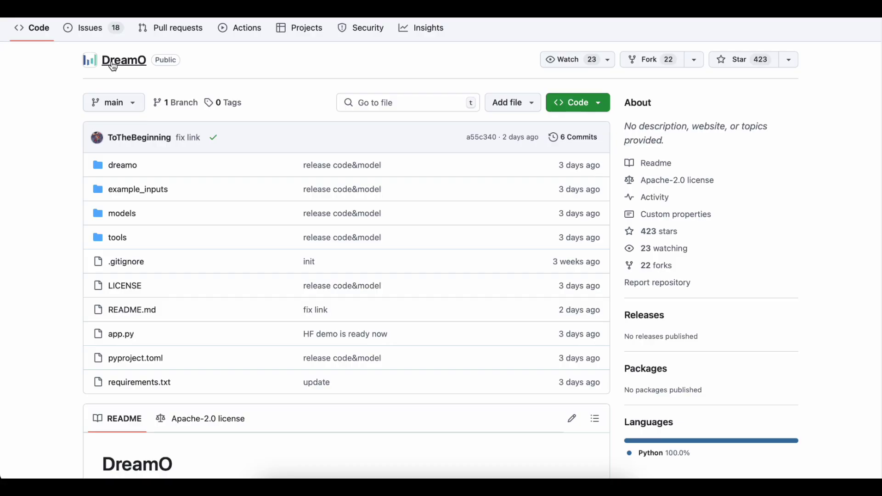
Step: Enlarge the DreamO repository page and examine the README's gallery of reference images, prompts and generated results
scroll(155, 275, down, 7)
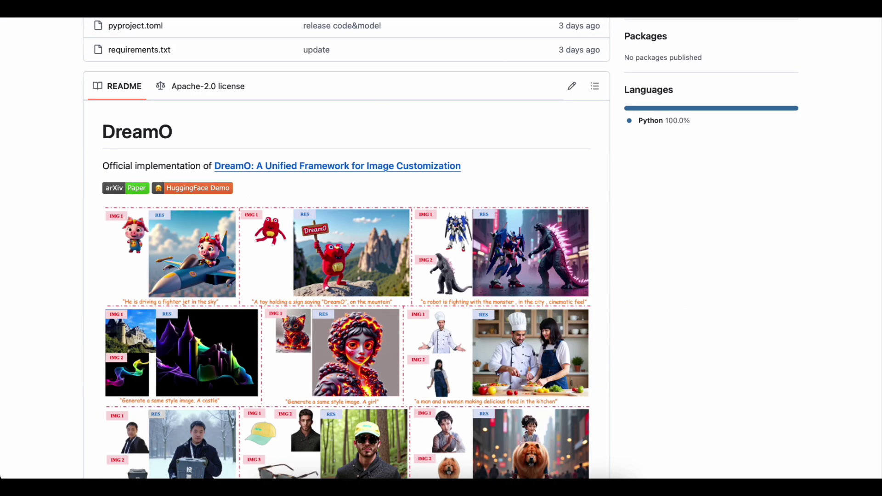
key(super+equal)
key(super+equal)
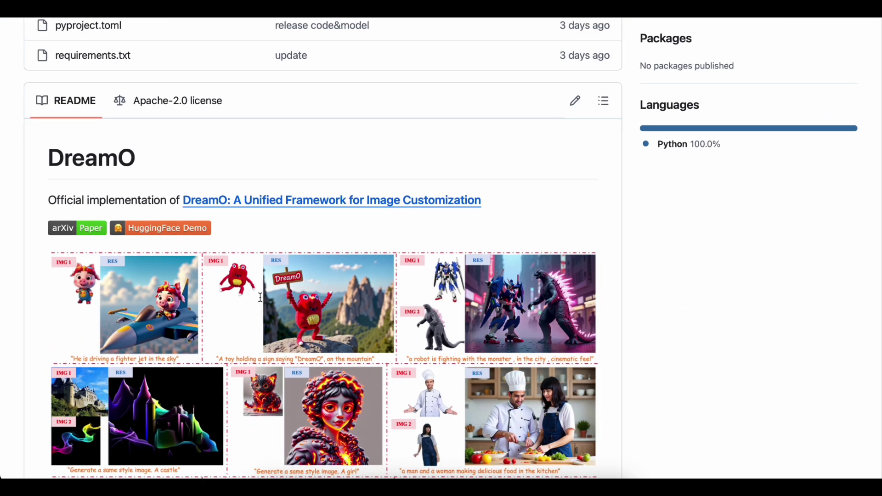
scroll(164, 340, down, 5)
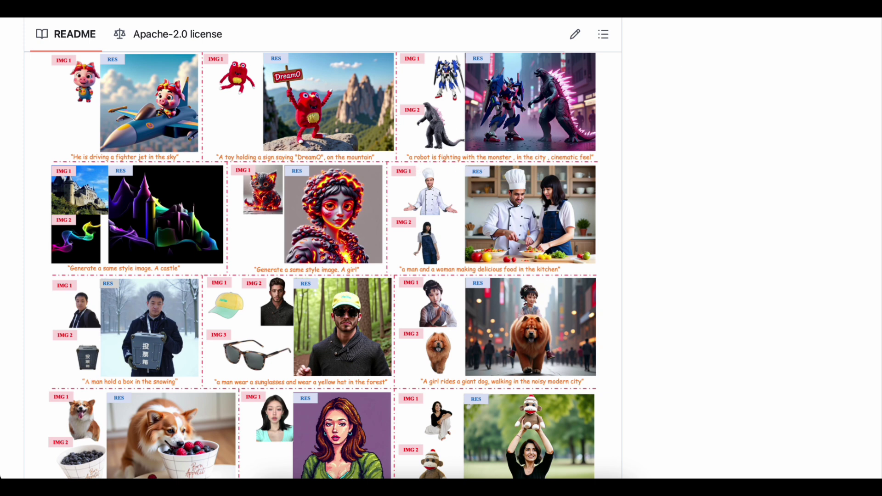
key(ctrl+plus)
key(ctrl+plus)
key(ctrl+plus)
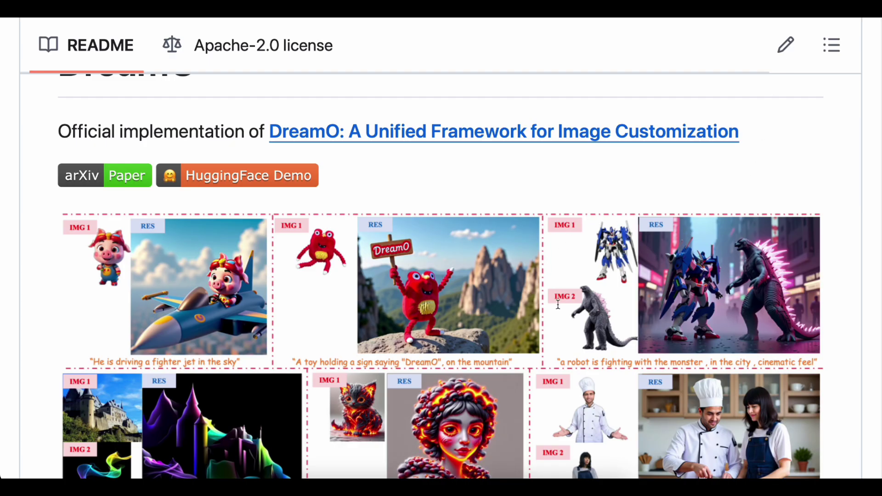
scroll(713, 306, down, 5)
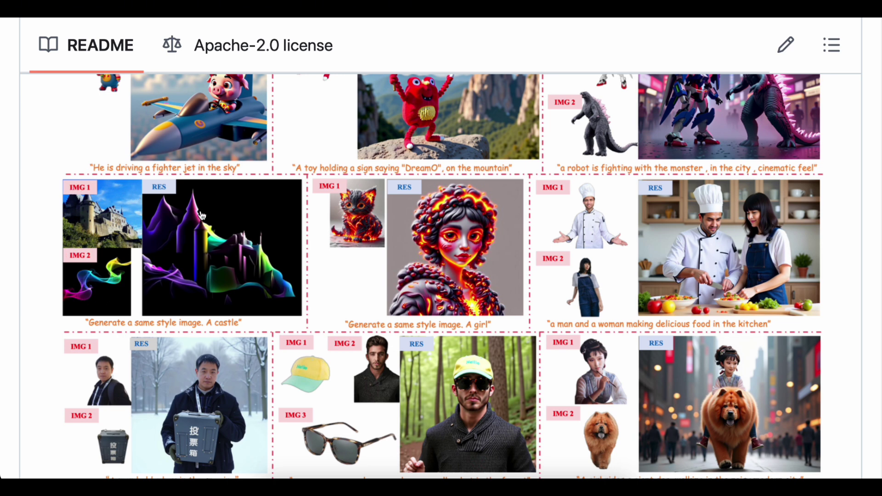
scroll(404, 259, down, 3)
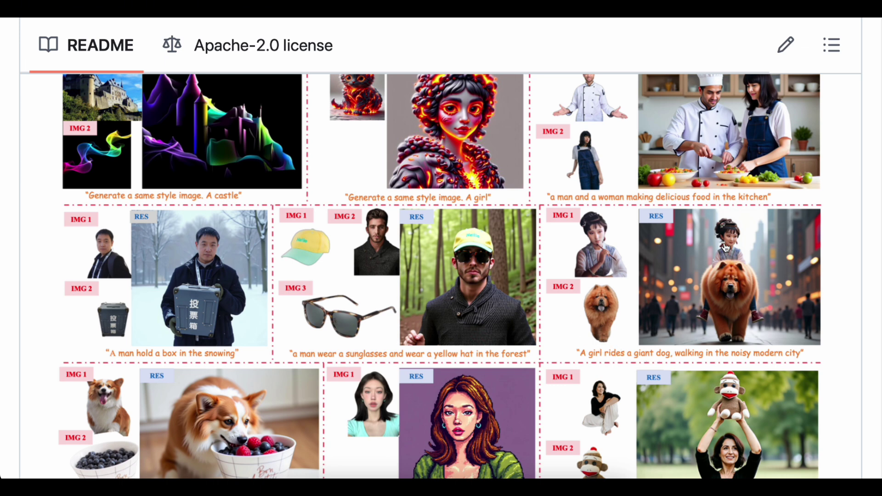
scroll(697, 260, down, 3)
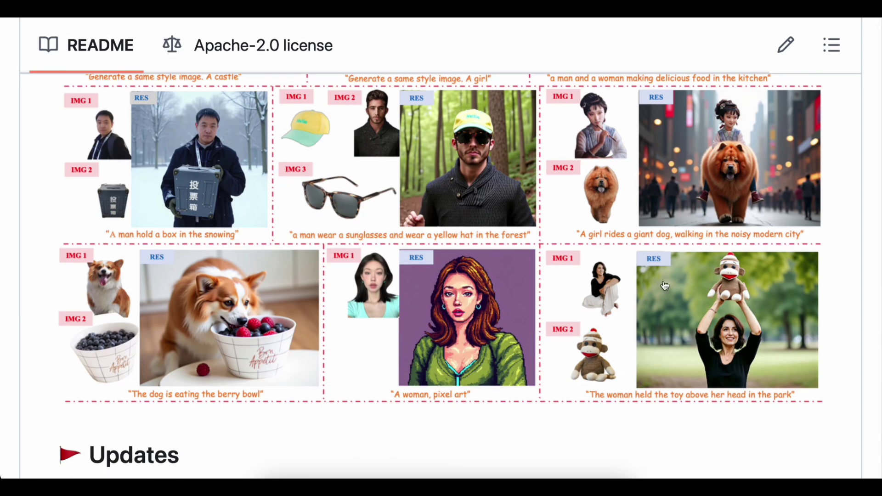
Step: Read the README's updates, installation commands, quick inference, disclaimer, citation and contact sections
scroll(538, 279, down, 5)
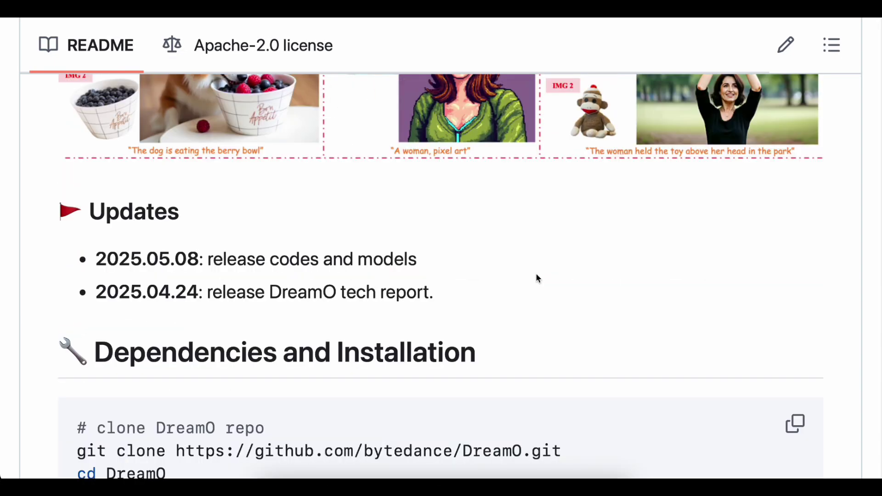
scroll(538, 279, down, 2)
scroll(538, 279, down, 2)
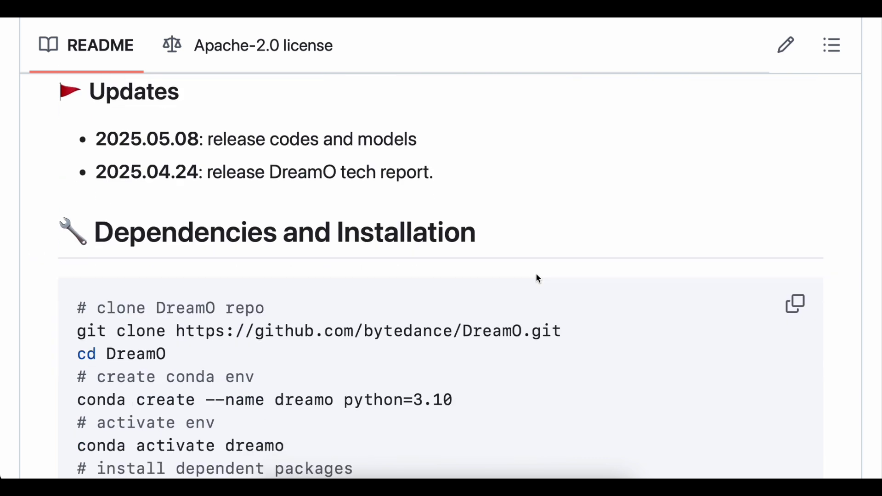
scroll(537, 276, down, 7)
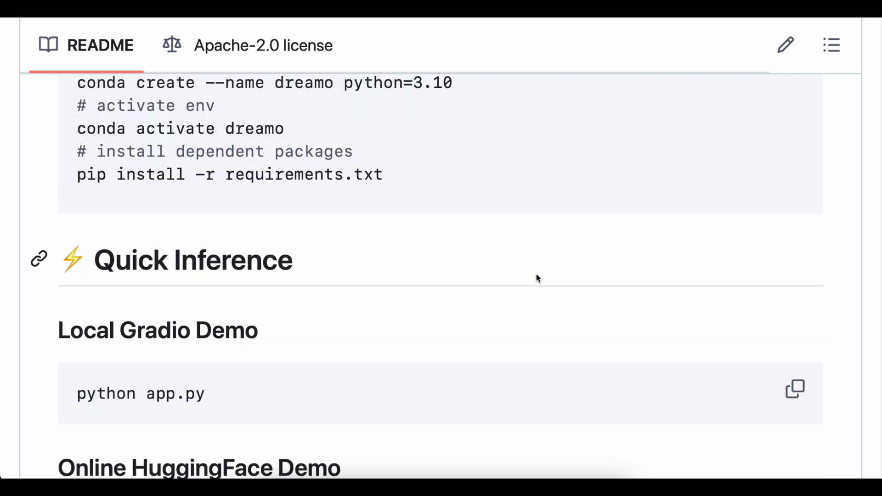
scroll(303, 276, down, 6)
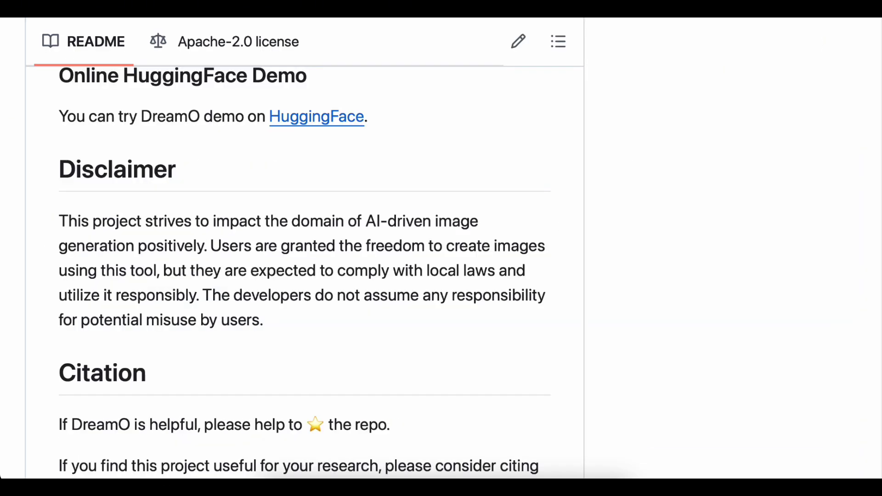
scroll(691, 213, down, 6)
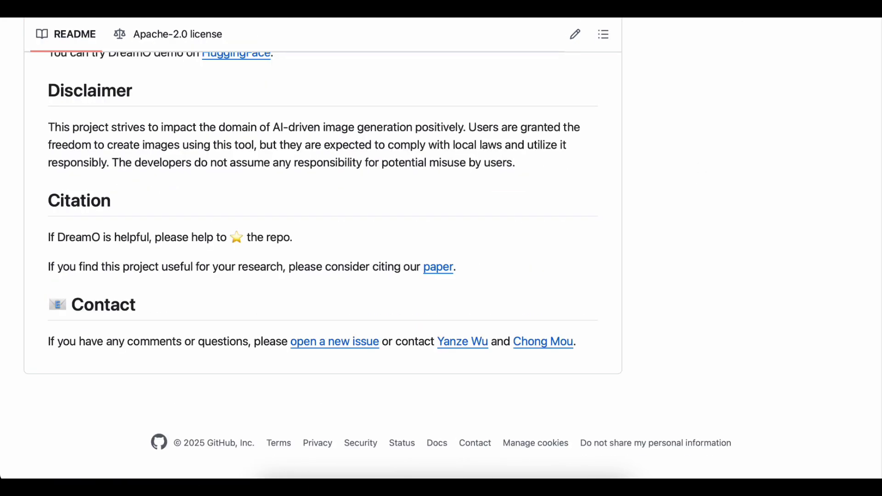
scroll(675, 197, up, 20)
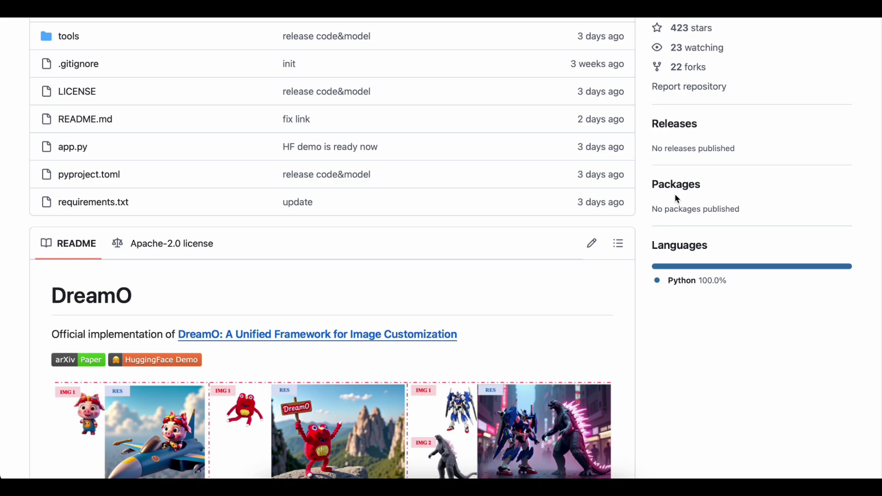
Step: Switch to the ByteDance DreamO Space on Hugging Face and review the tiger podcast example's reference images, task types, prompt, generation settings and result
click(558, 18)
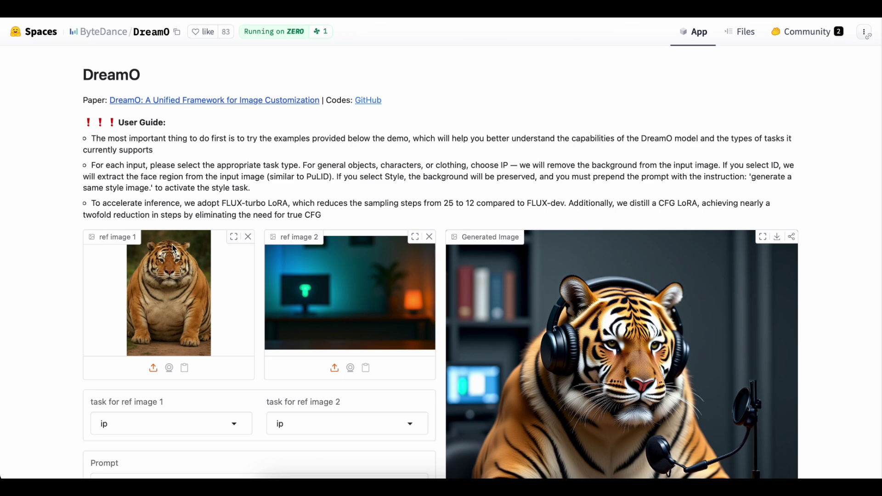
scroll(216, 256, down, 1)
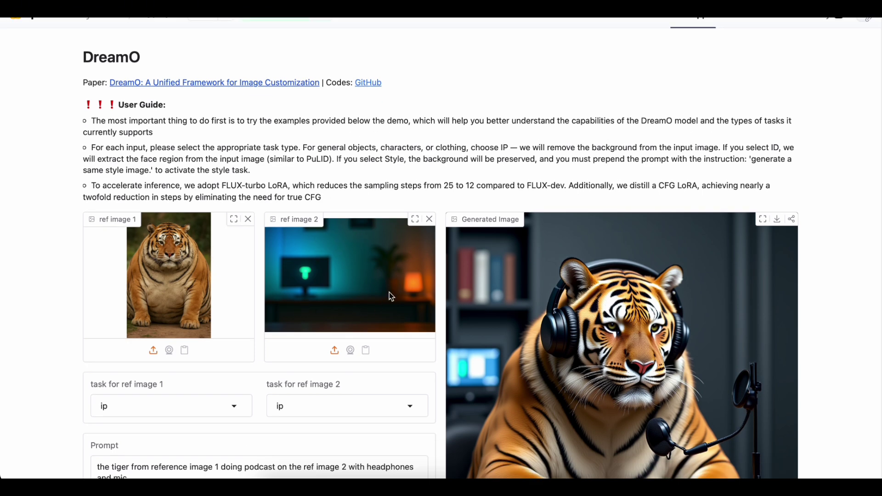
scroll(322, 291, down, 5)
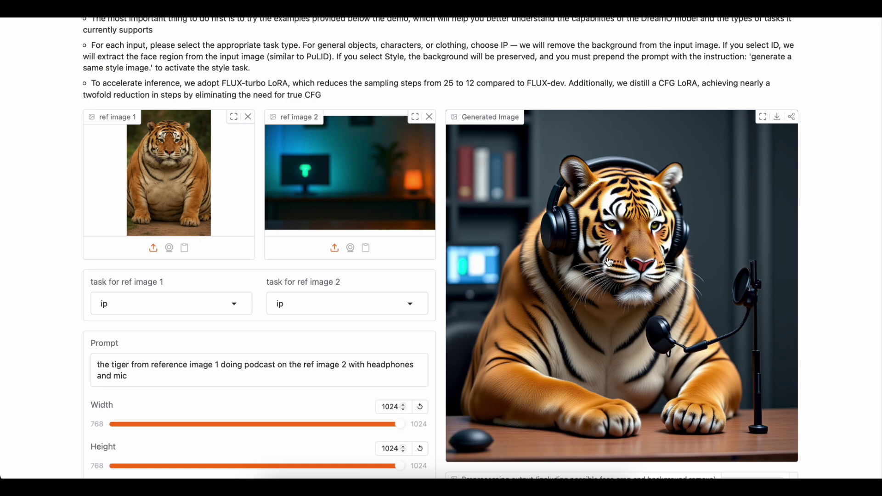
scroll(250, 256, down, 4)
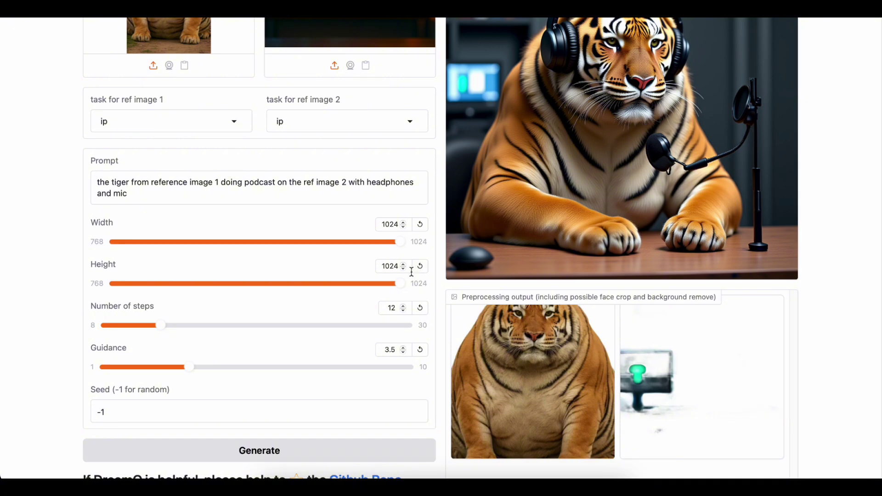
scroll(378, 285, down, 1)
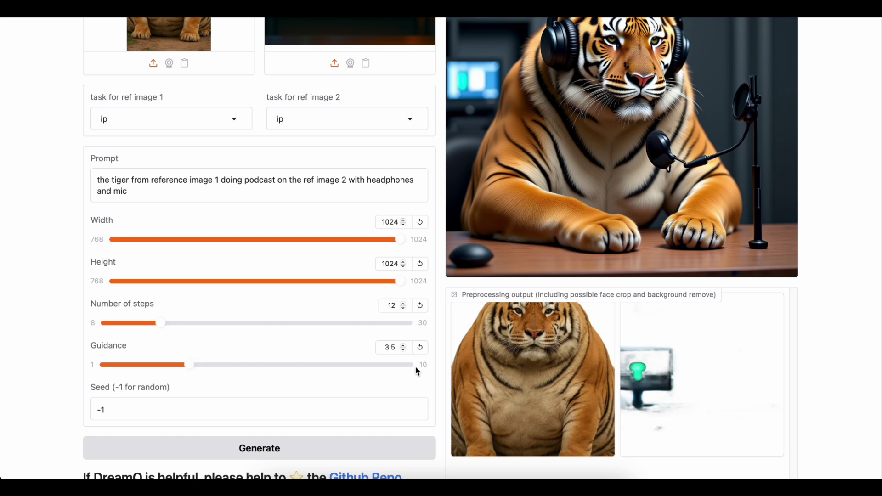
scroll(299, 273, up, 3)
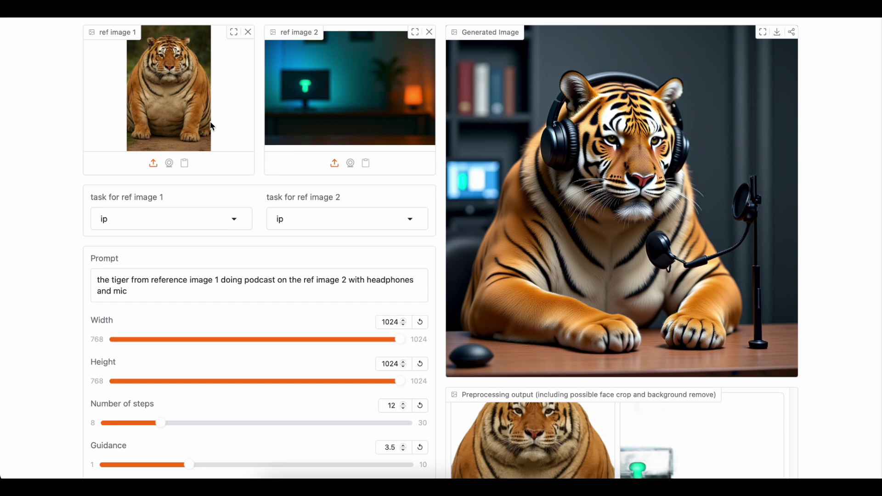
scroll(212, 126, down, 6)
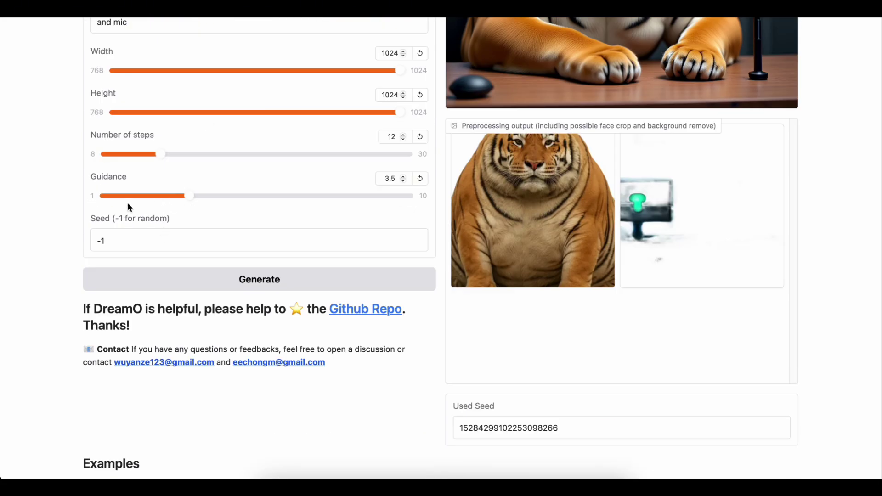
scroll(269, 305, up, 2)
scroll(271, 309, up, 1)
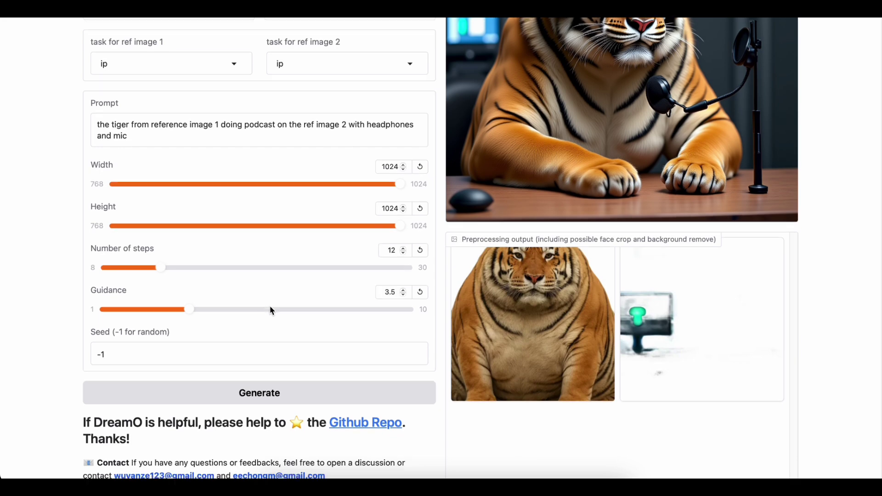
scroll(271, 310, down, 2)
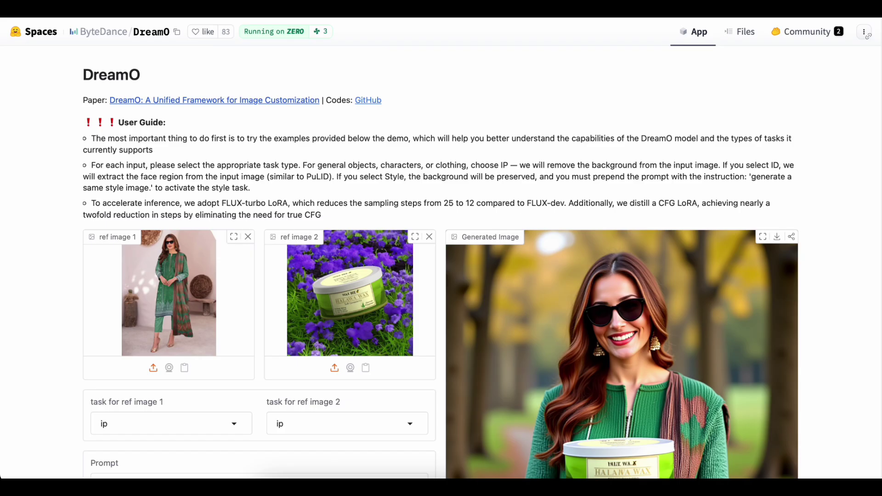
Step: Examine the DreamO demo of the lady holding the wax tin, comparing both reference images and the prompt with the generated image
scroll(291, 161, down, 2)
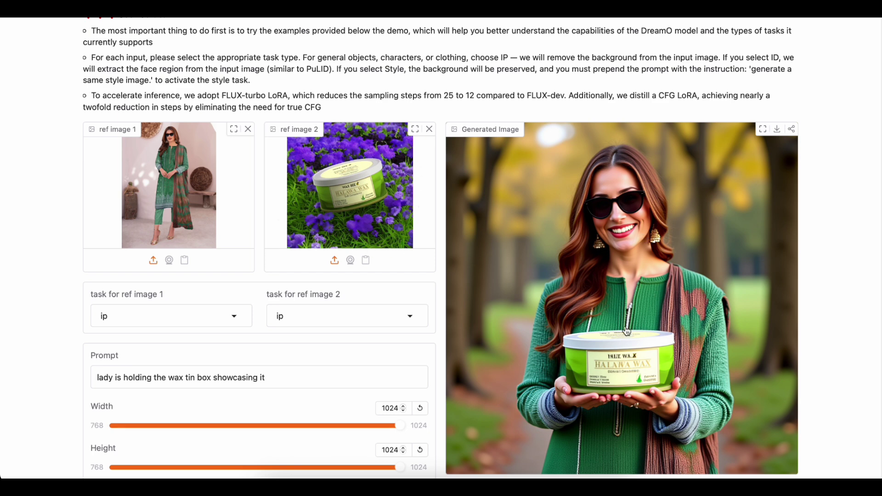
scroll(313, 338, down, 1)
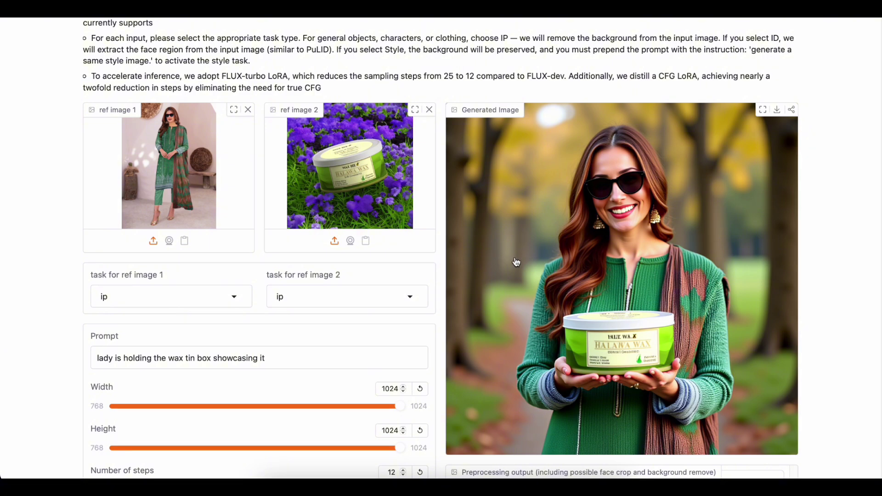
scroll(360, 244, down, 3)
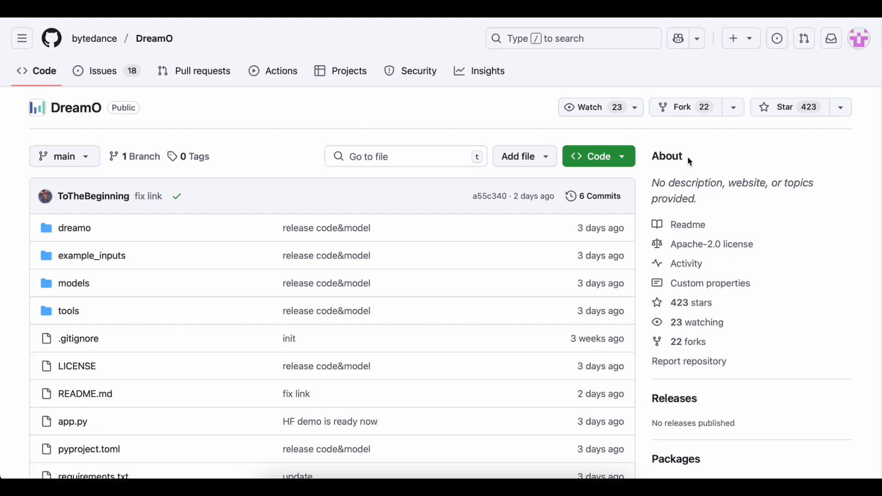
Step: Review the Dependencies and Installation commands in the DreamO GitHub README, highlighting the comment about cloning the repo
scroll(552, 227, down, 2)
scroll(551, 227, down, 8)
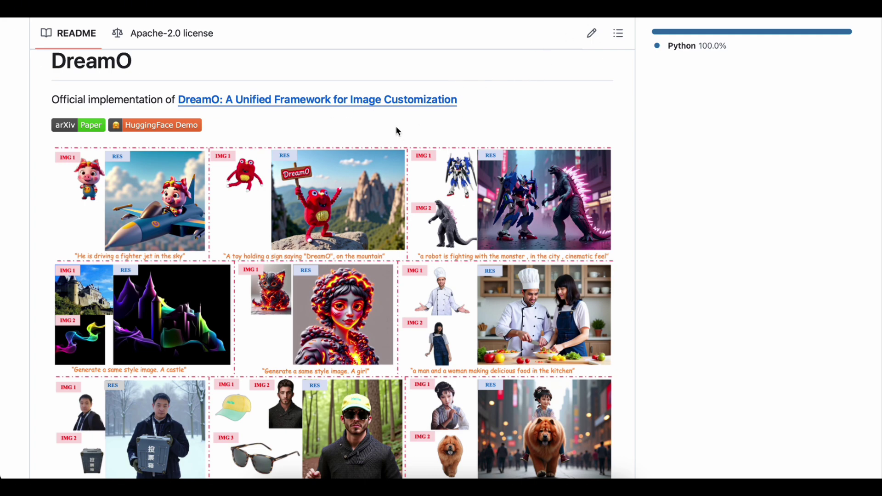
scroll(388, 131, down, 10)
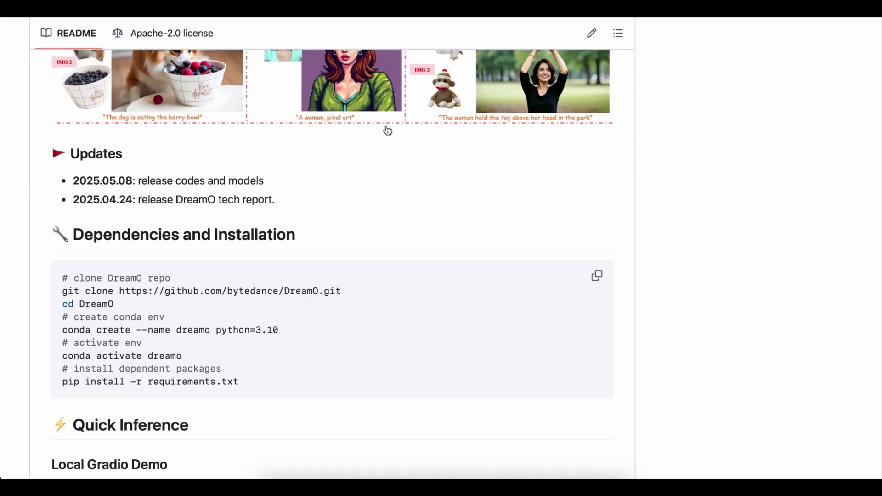
scroll(80, 234, down, 1)
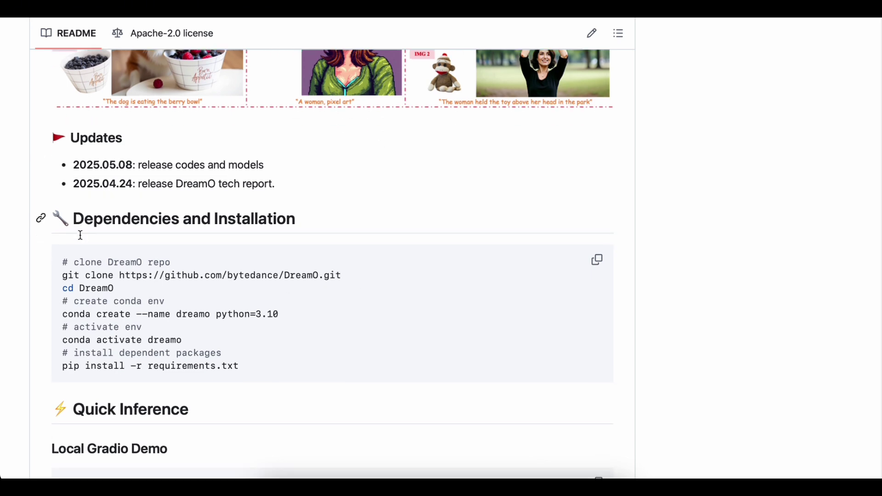
scroll(80, 235, down, 5)
scroll(80, 235, up, 3)
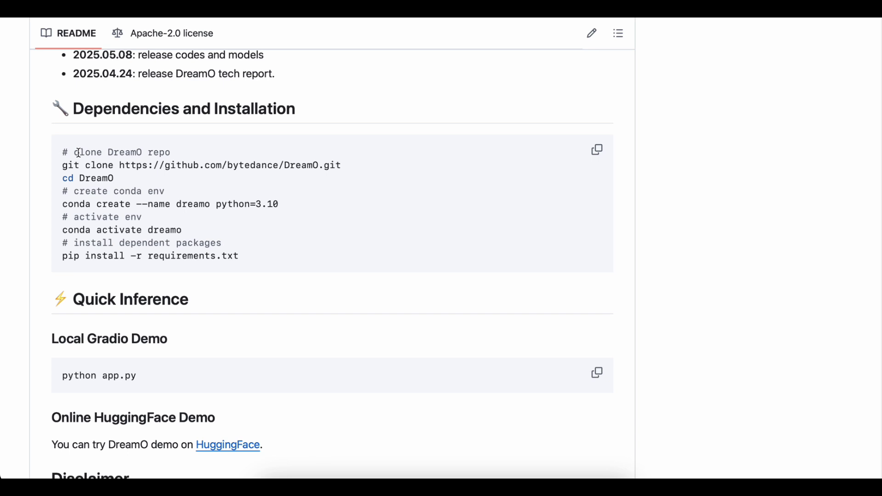
drag(79, 153, 162, 153)
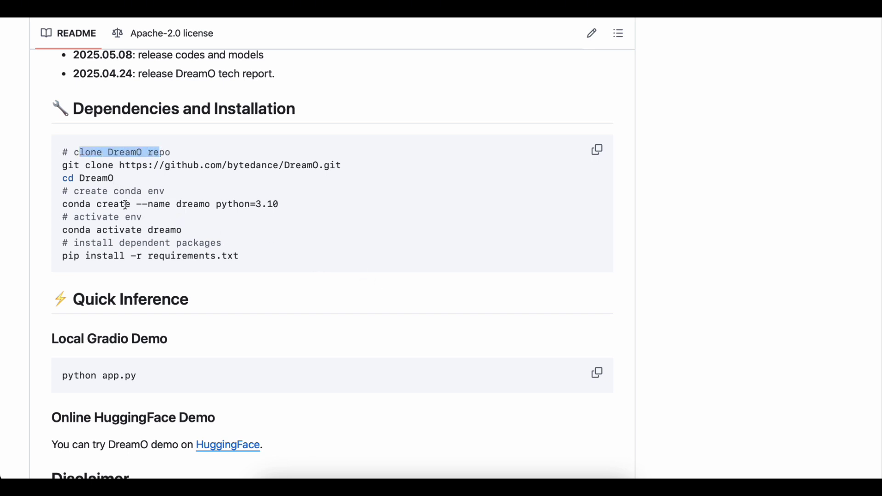
Step: Look through the README's local and online demo sections down to the contact details, and return to the repository's file list
scroll(161, 258, down, 4)
scroll(163, 260, down, 2)
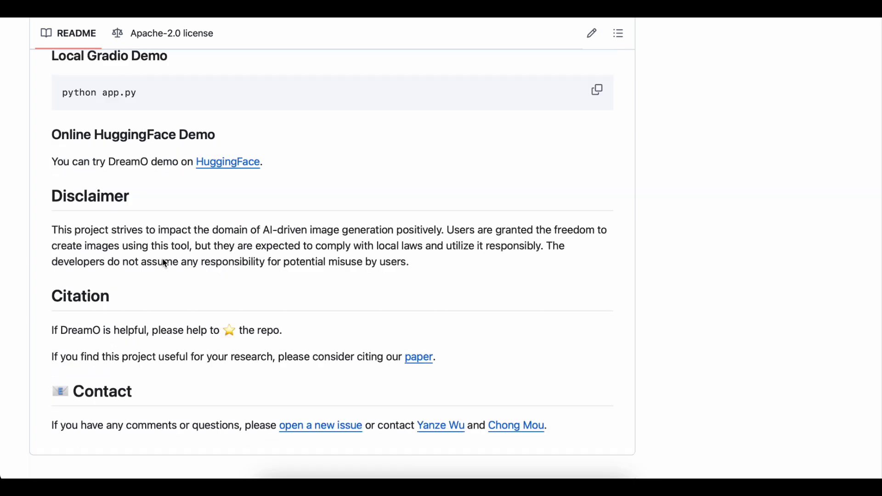
scroll(163, 260, up, 13)
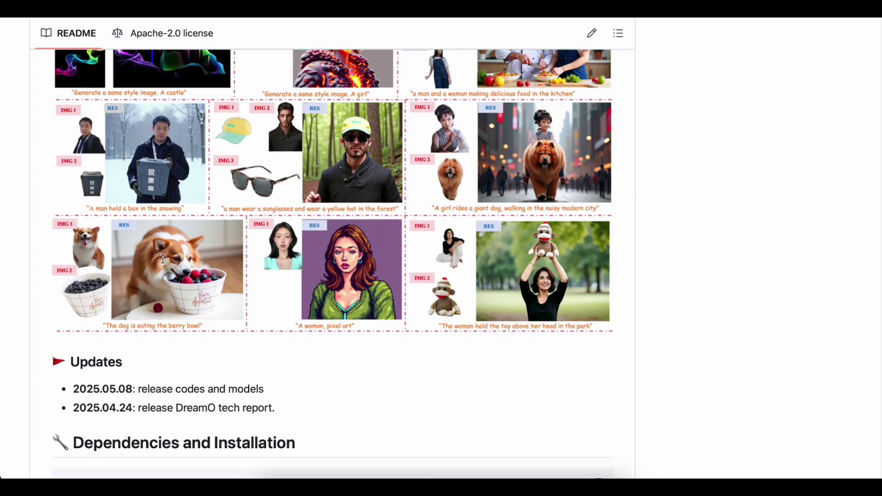
scroll(163, 259, up, 8)
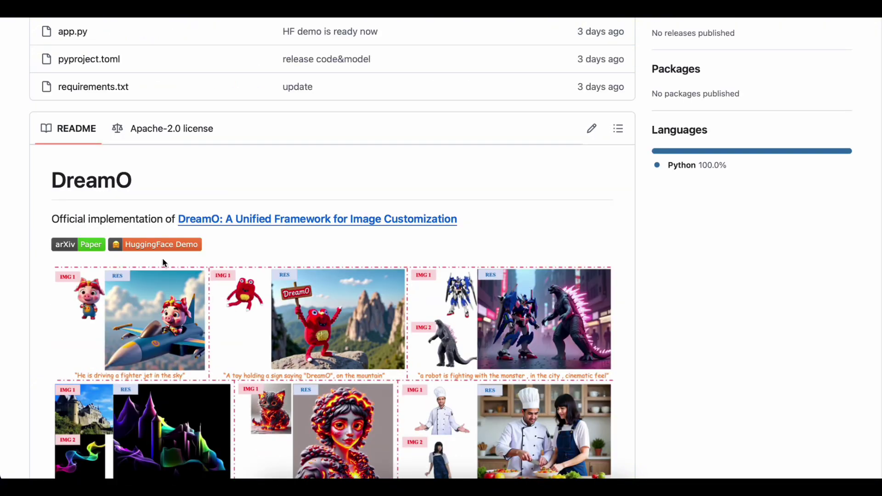
scroll(164, 263, up, 7)
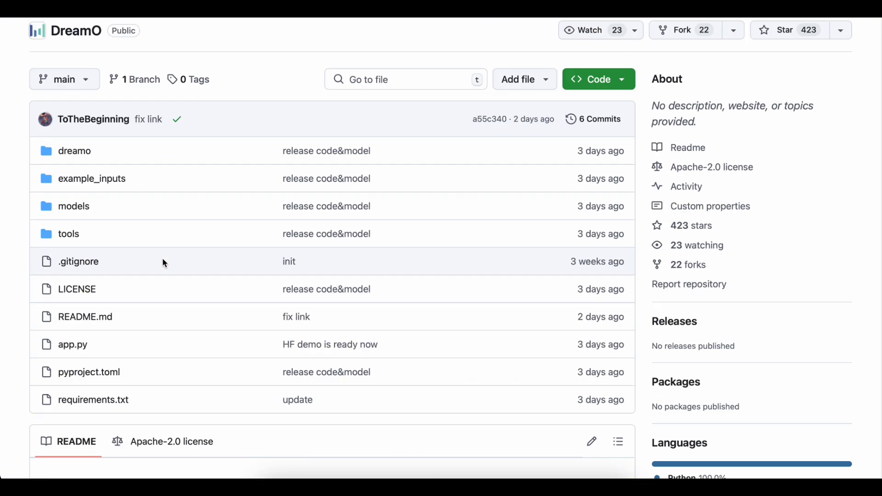